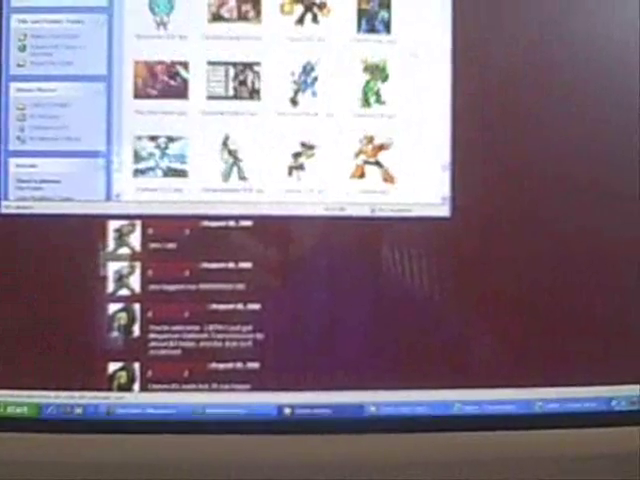
scroll(260, 100, "down", 3)
scroll(260, 100, "down", 3)
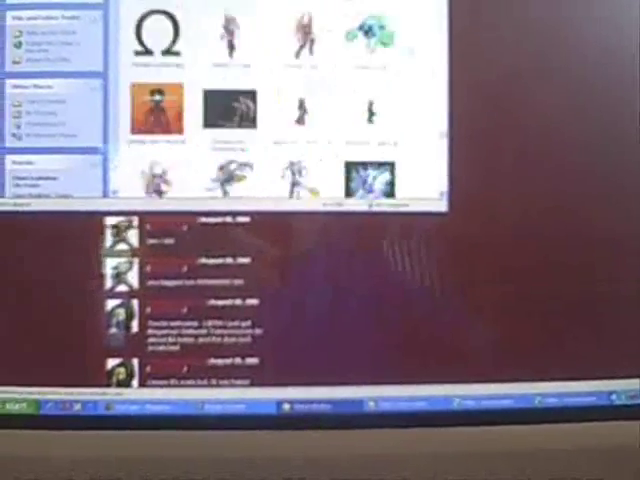
scroll(260, 100, "up", 2)
scroll(260, 100, "down", 3)
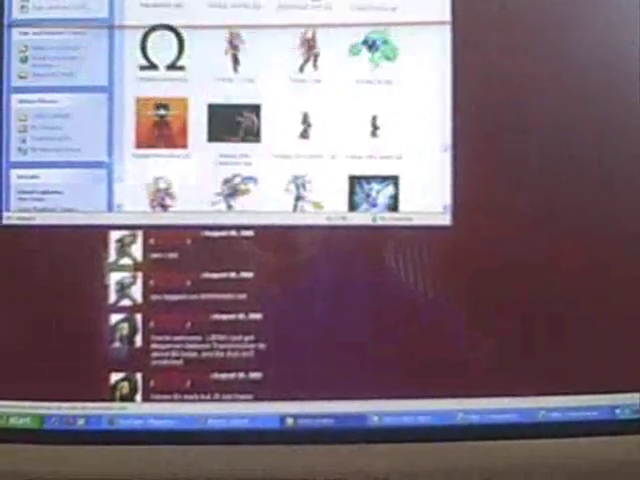